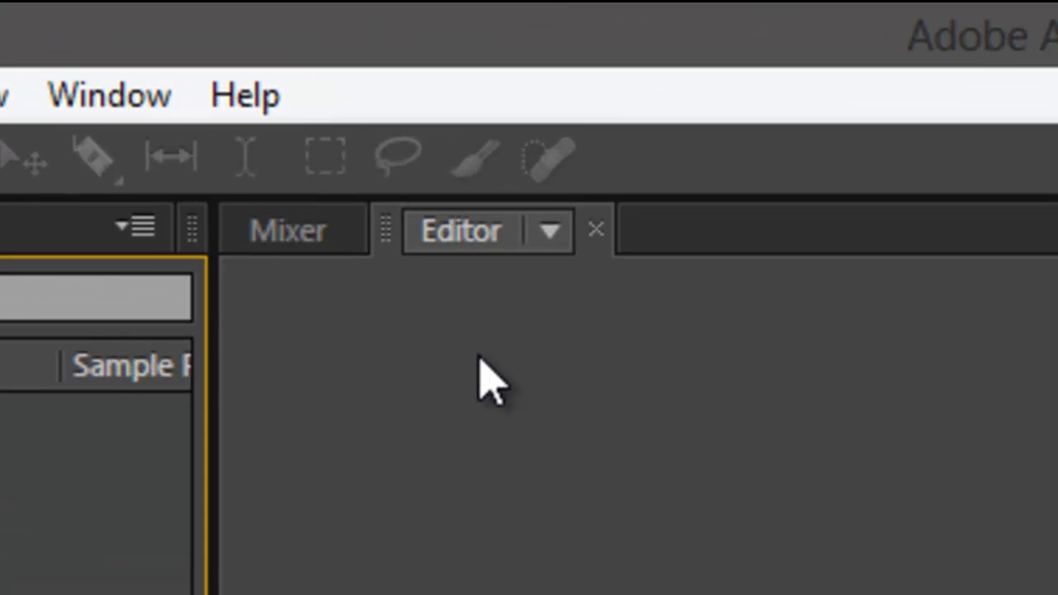
Step: Dismiss Audition's Window menu and bring up File Explorer's taskbar jump list
left_click(135, 95)
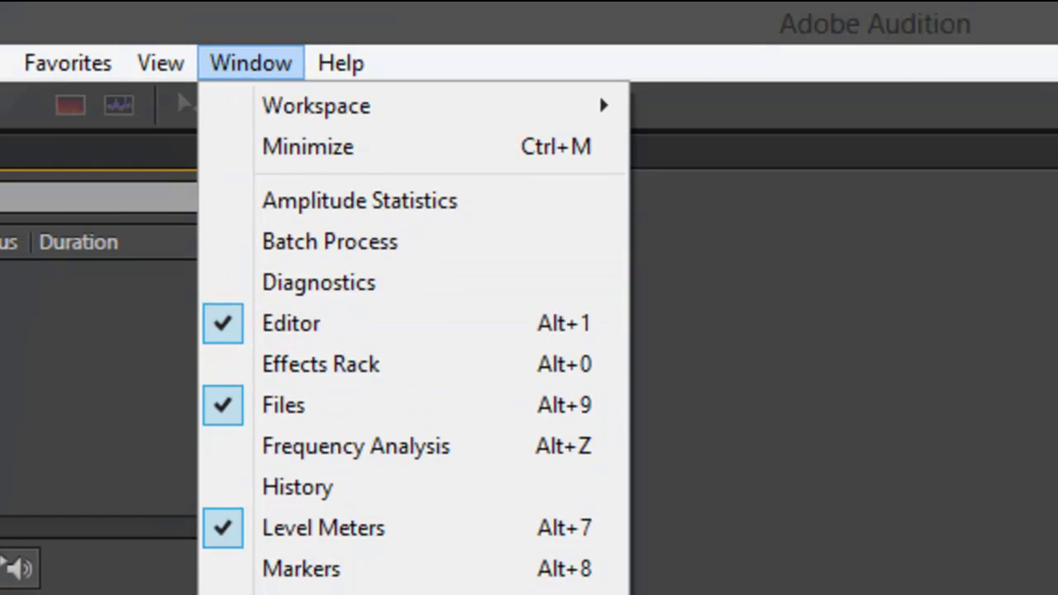
key("Escape")
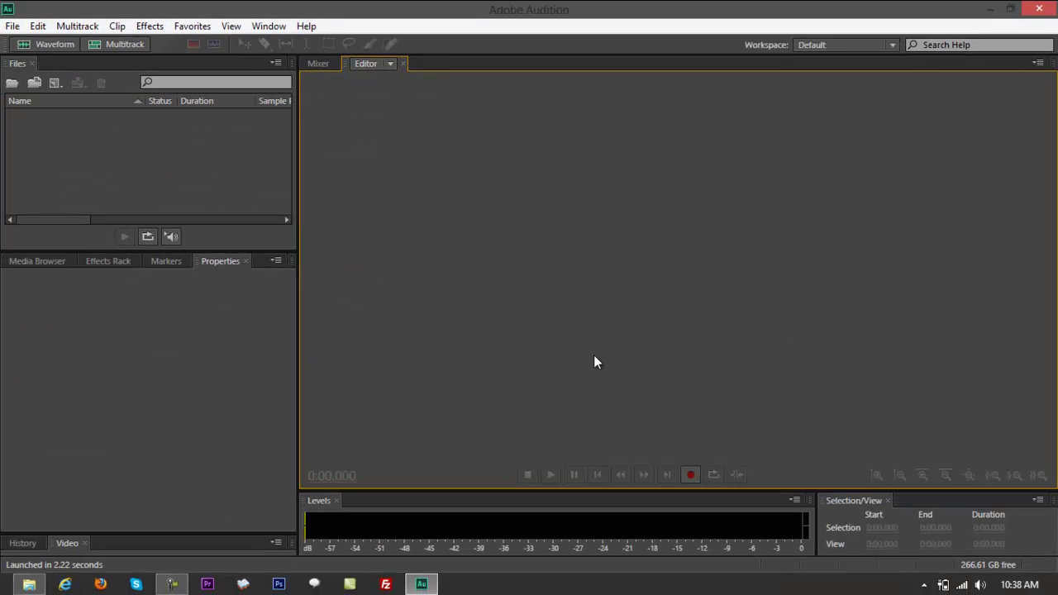
right_click(29, 584)
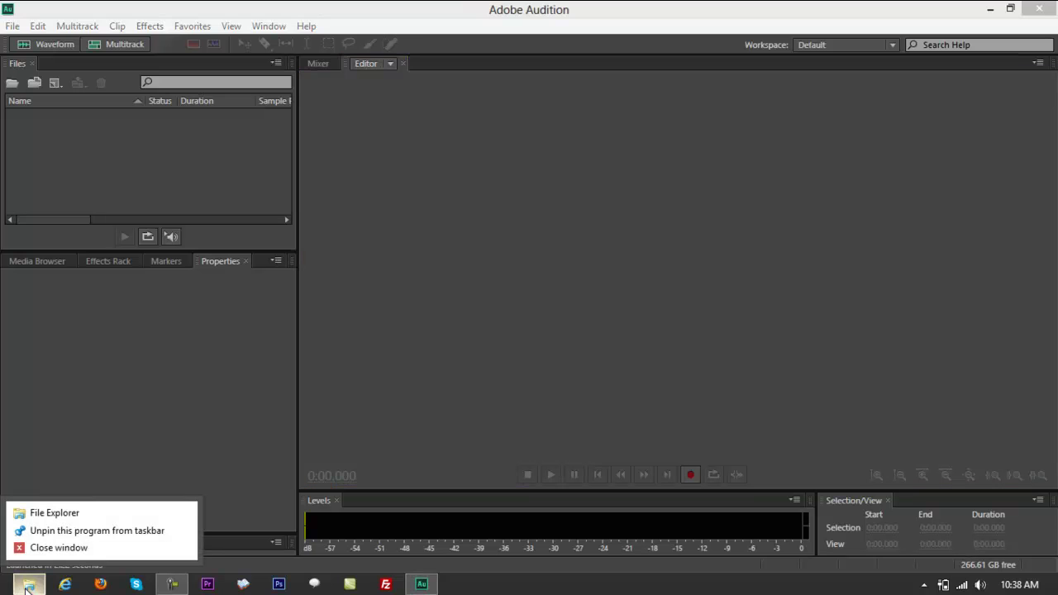
Step: Drag PIZZA_01-ogg.ogg from Explorer's Desktop folder into Audition's Editor panel
left_click(27, 518)
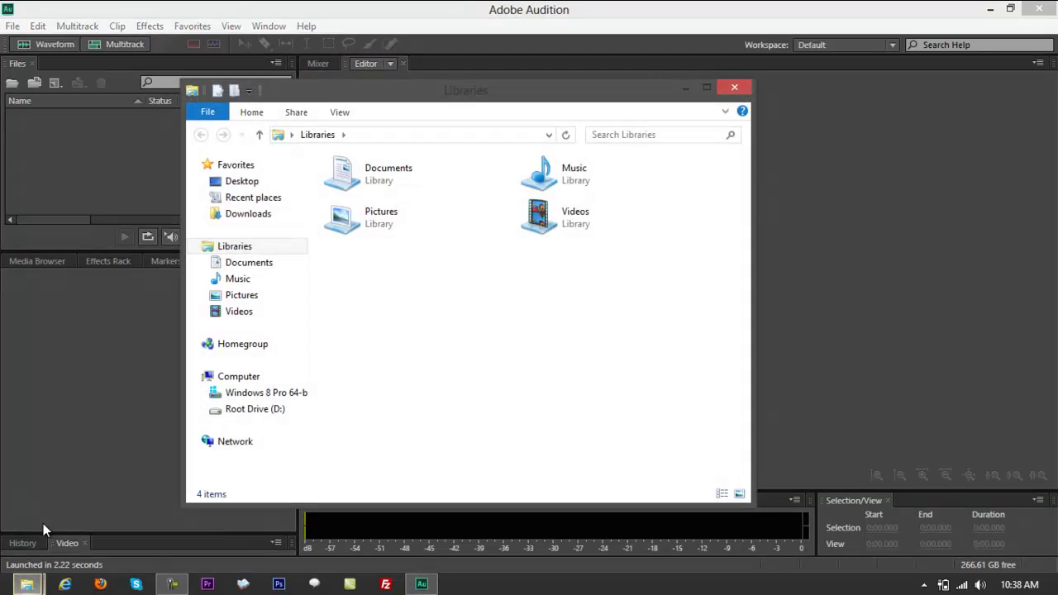
left_click_drag(360, 103, 830, 163)
left_click(724, 242)
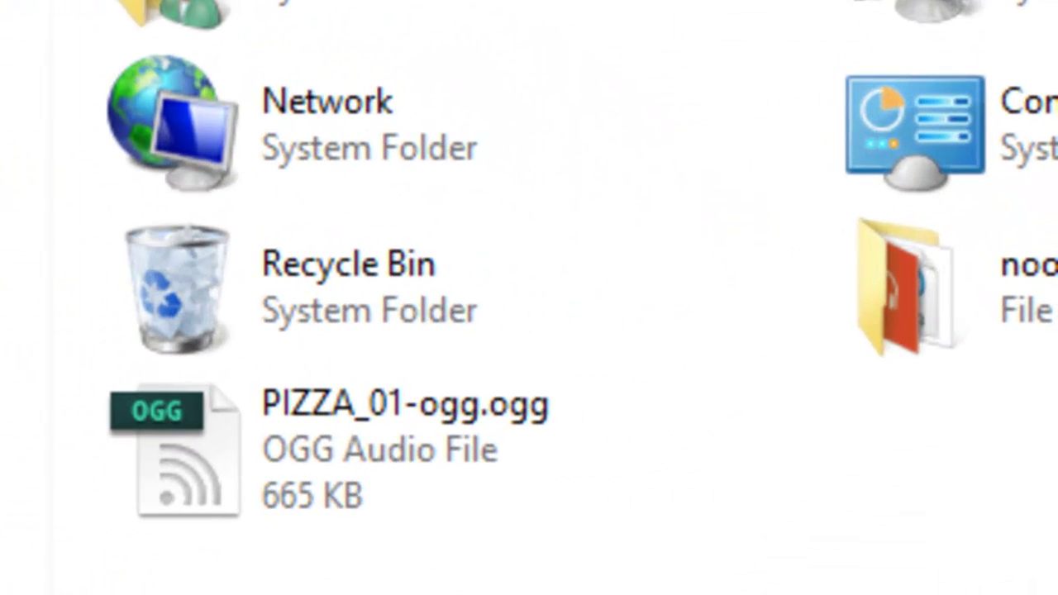
left_click(333, 438)
left_click_drag(333, 438, 463, 347)
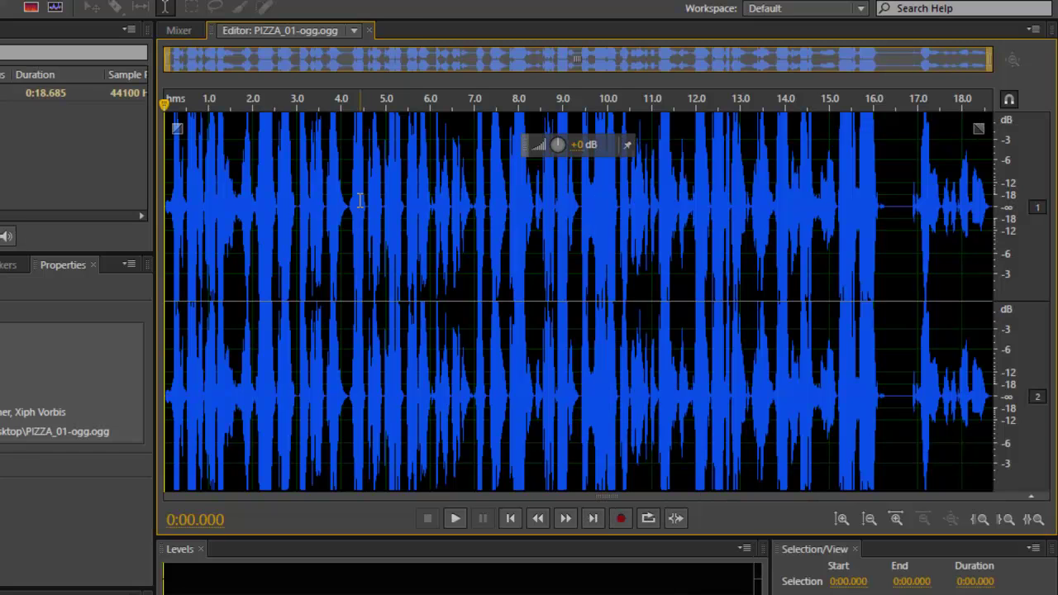
Step: Play PIZZA_01-ogg.ogg from the start, stop at 3.319 s, then select the whole waveform
left_click(361, 228)
key("Home")
key("space")
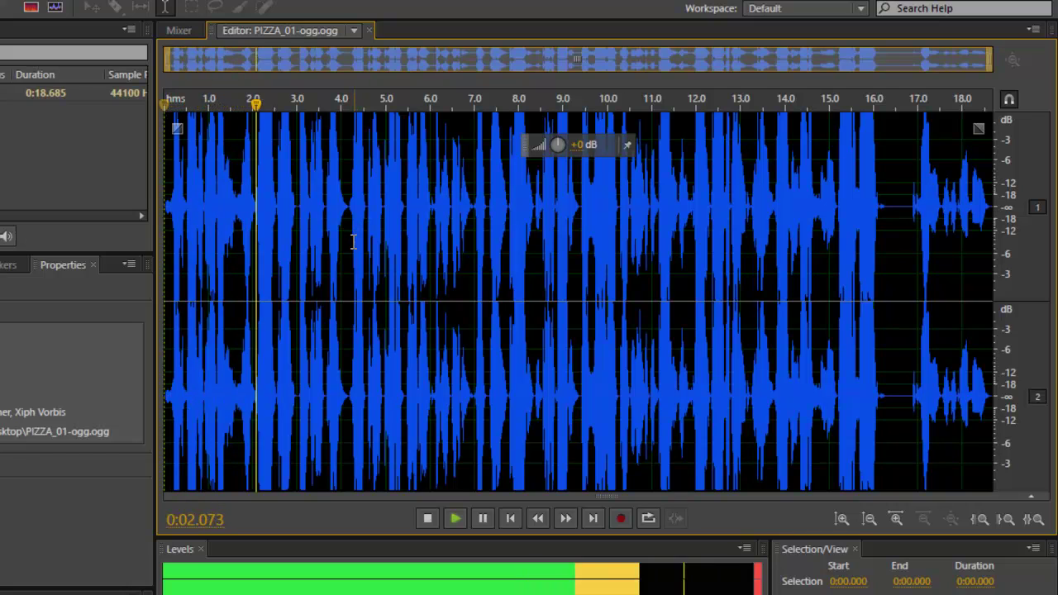
key("space")
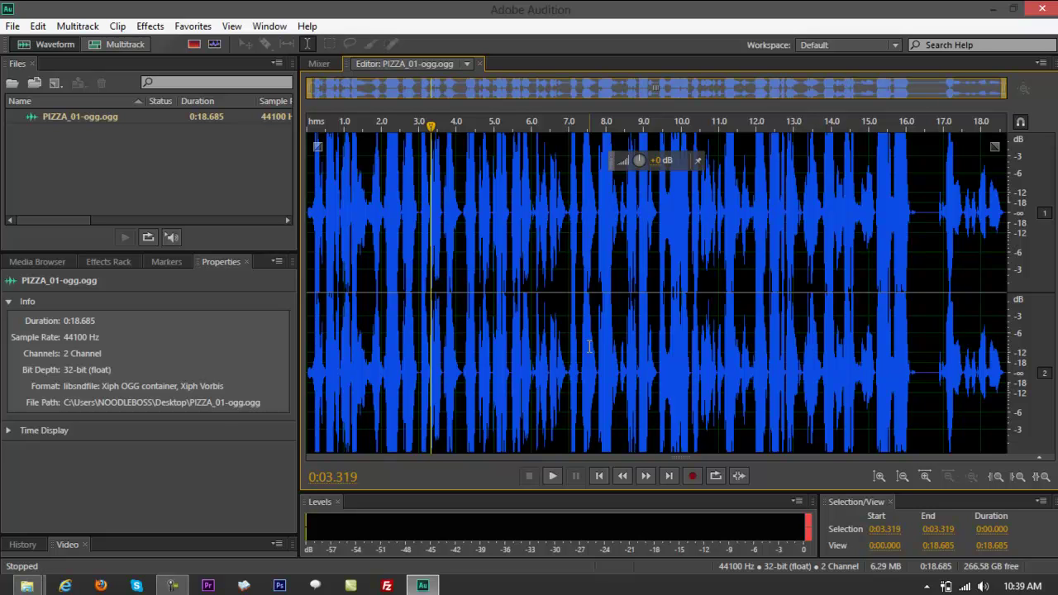
key("ctrl+a")
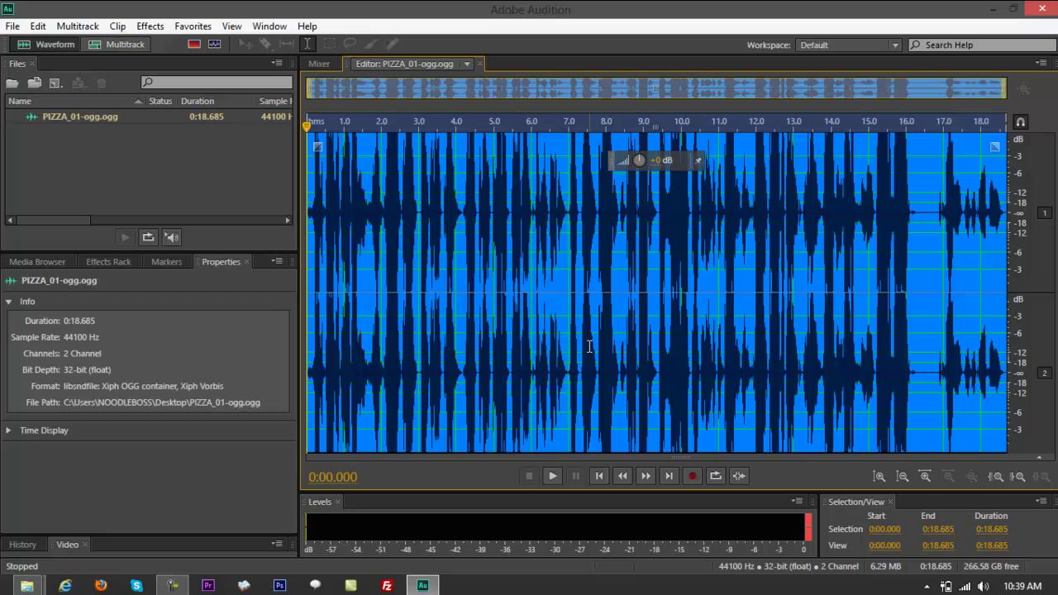
left_click(751, 261)
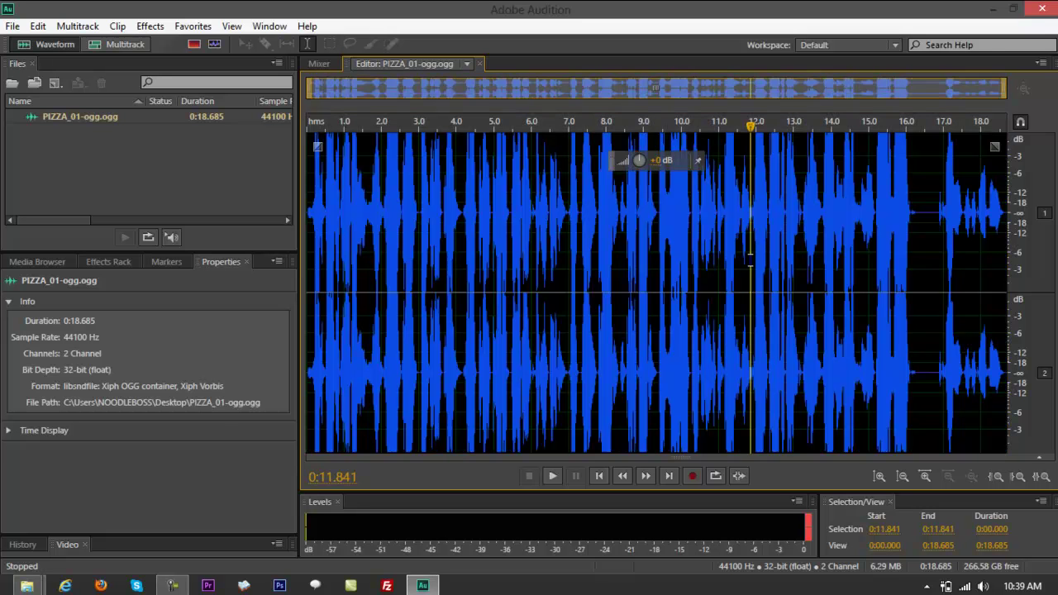
left_click_drag(621, 266, 568, 264)
left_click_drag(504, 264, 359, 252)
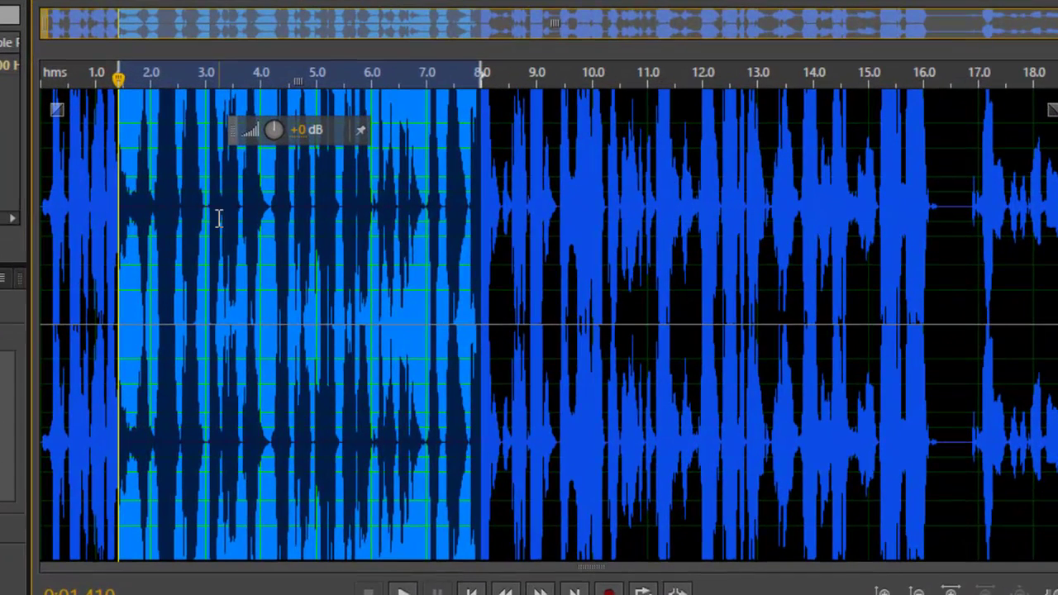
right_click(219, 217)
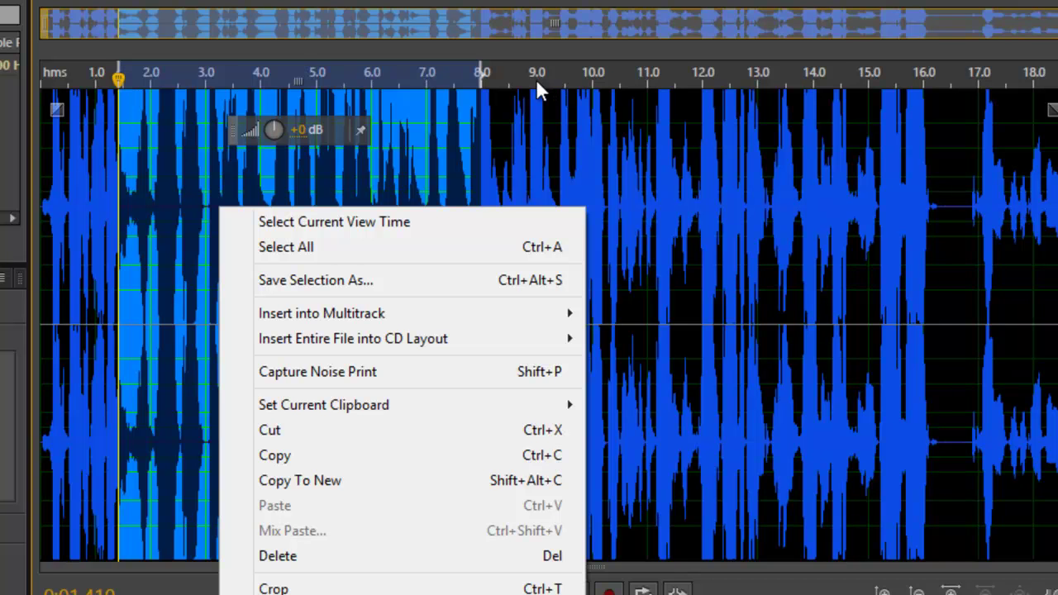
left_click(694, 229)
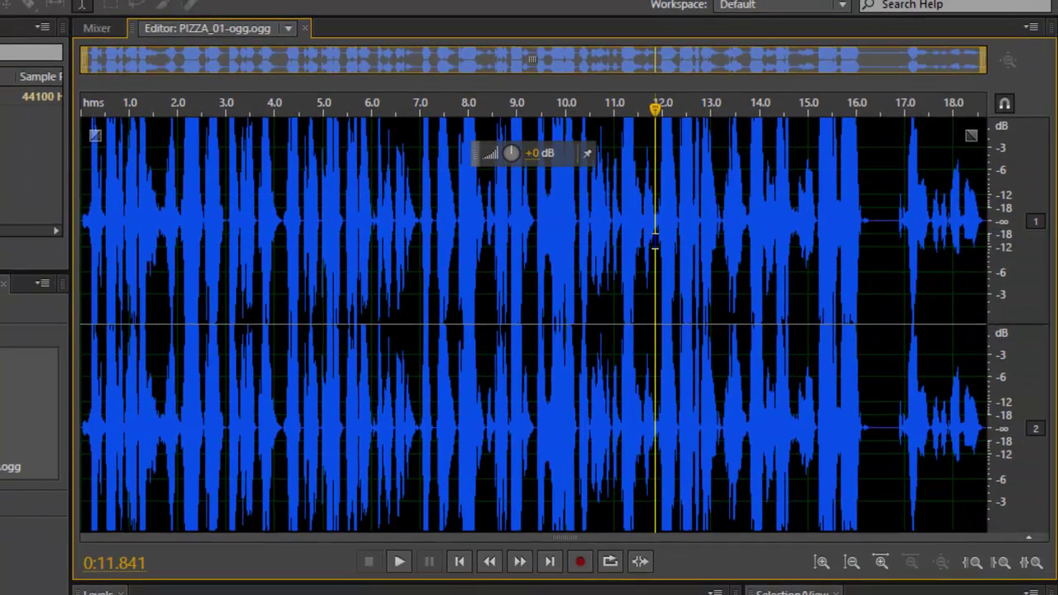
key("ctrl+a")
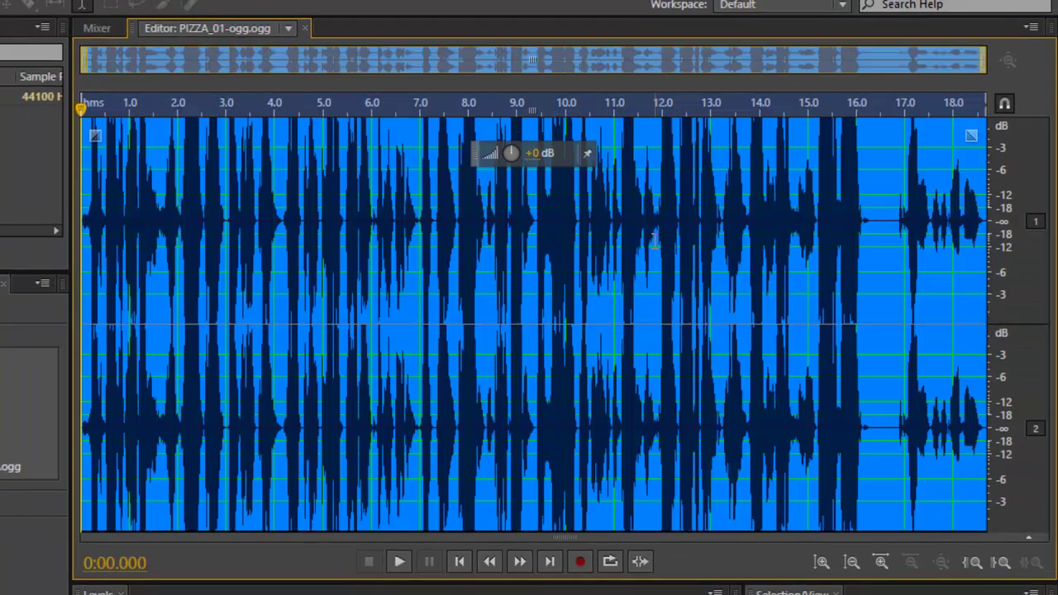
right_click(653, 239)
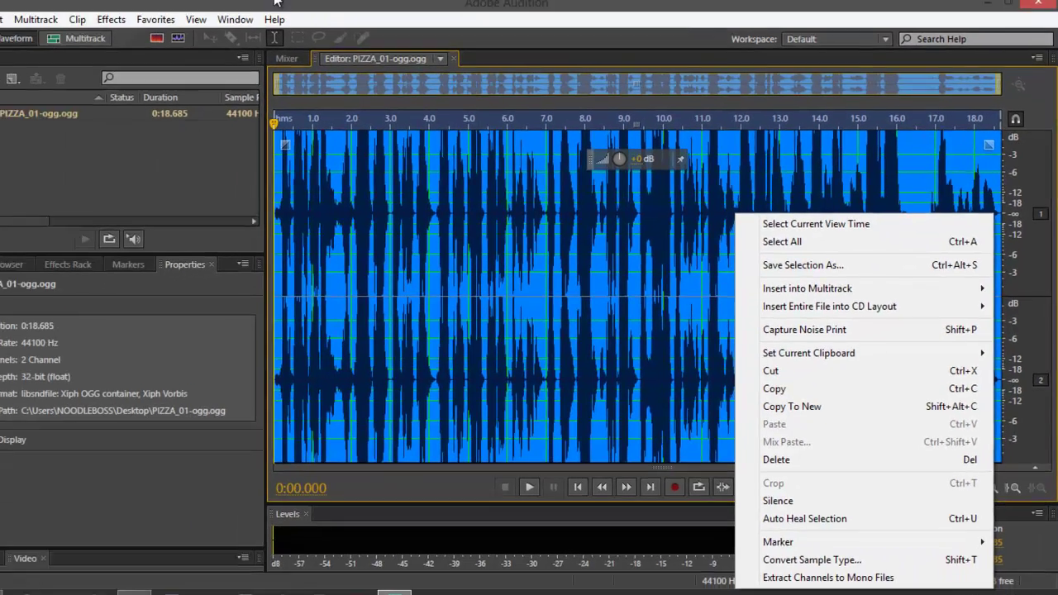
key("Escape")
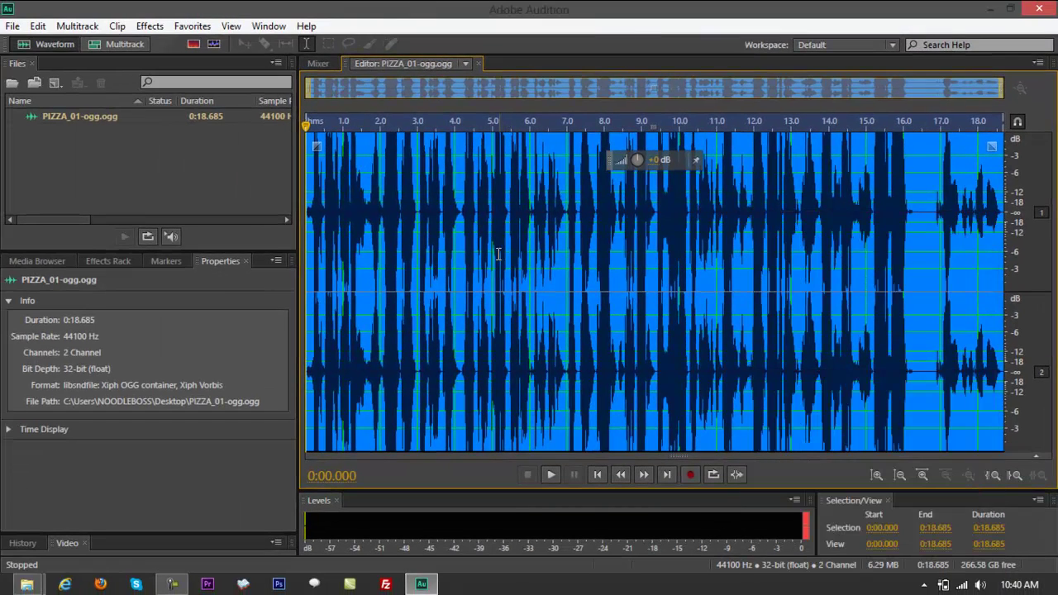
Step: Cancel the first save dialog and start File > Save Selection As instead
key("ctrl+alt+s")
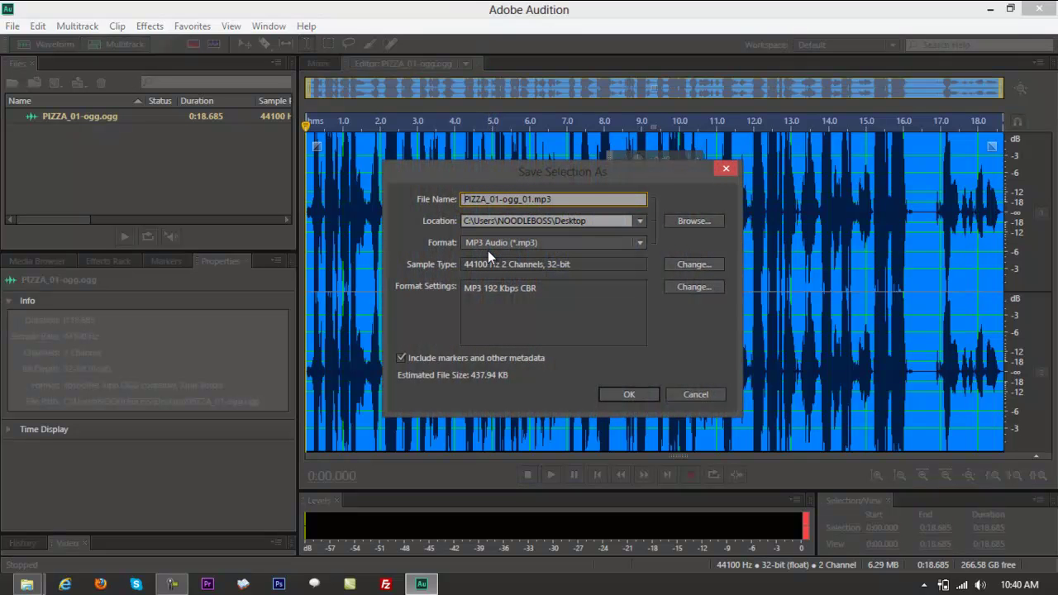
left_click(724, 172)
left_click(12, 26)
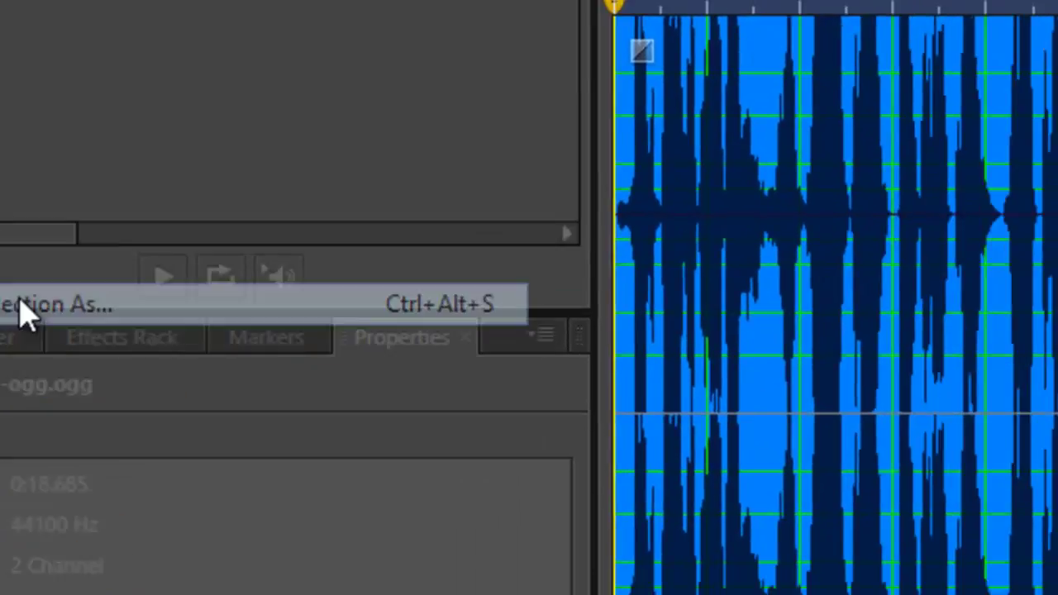
left_click(183, 334)
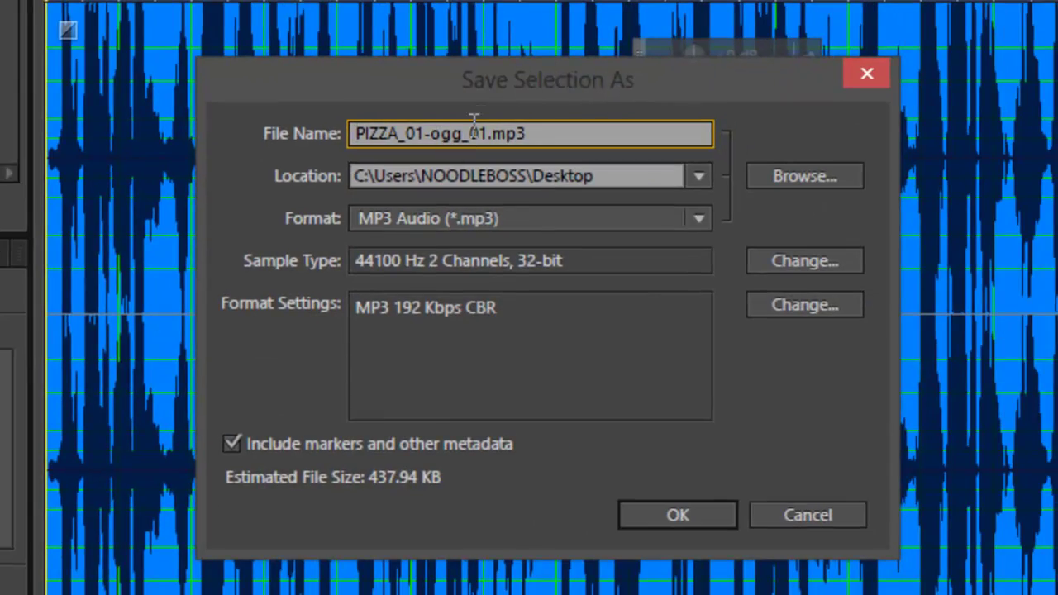
Step: Rename the output file to PIZZA-wav in the File Name field
left_click(478, 136)
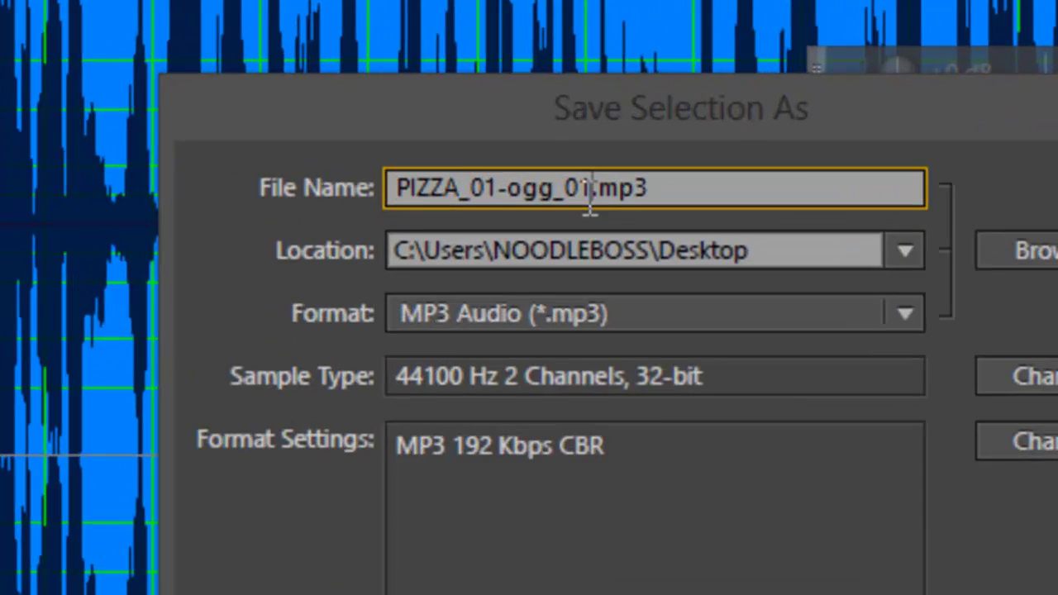
key("Delete")
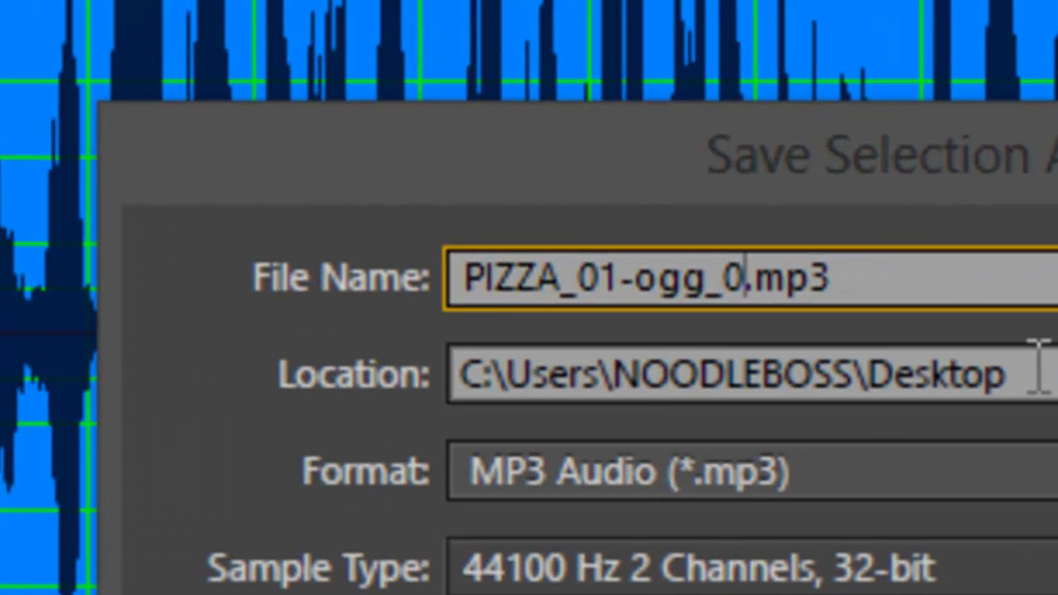
key("BackSpace")
key("BackSpace")
key("BackSpace")
key("BackSpace")
key("BackSpace")
key("BackSpace")
key("BackSpace")
key("BackSpace")
key("BackSpace")
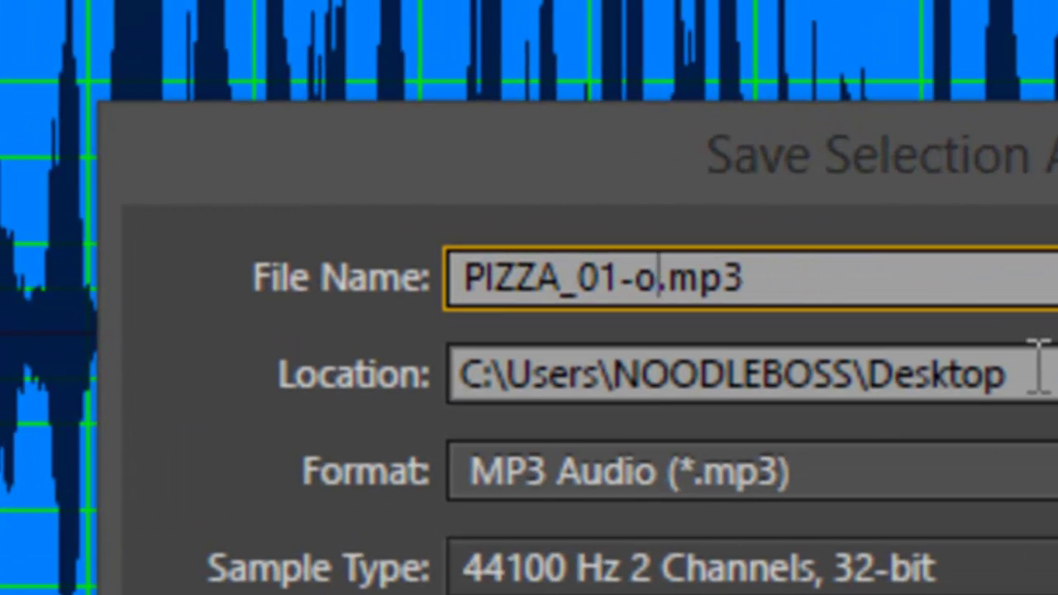
type("-")
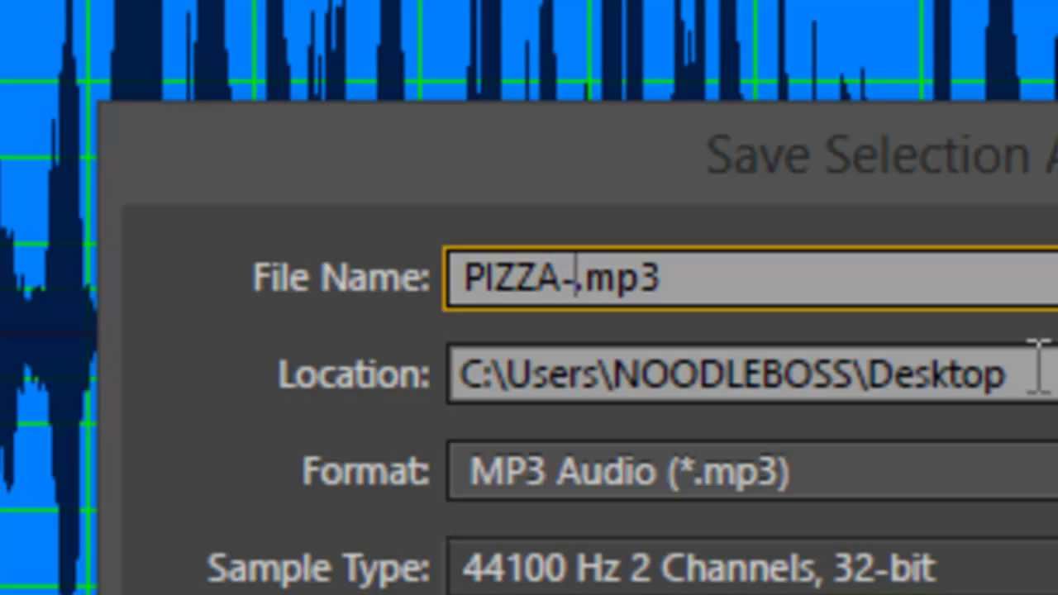
type("wav")
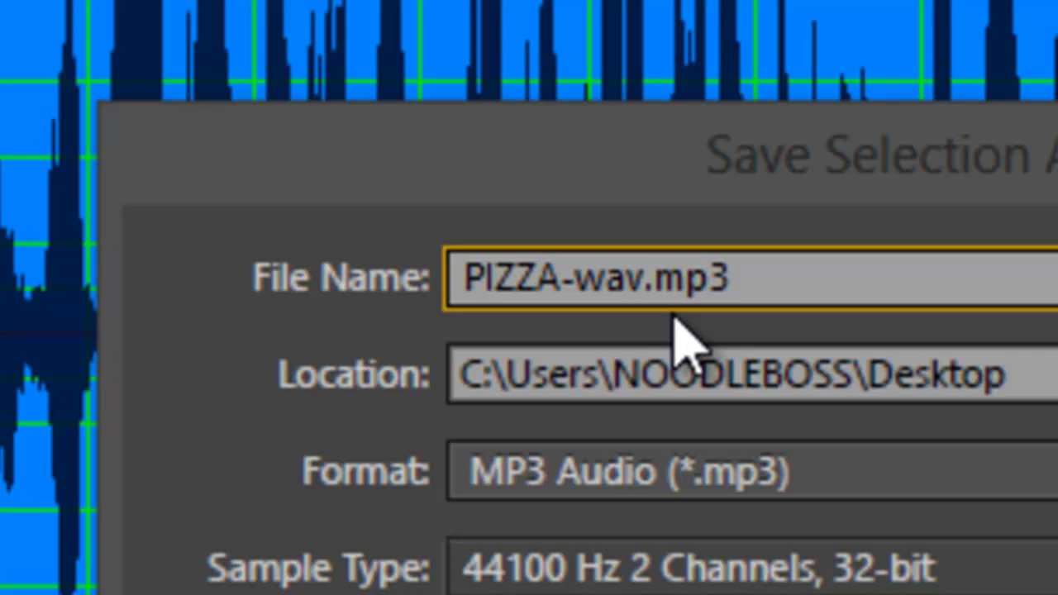
Step: Change the Save Selection As format to Wave PCM (*.wav, *.bwf)
left_click(708, 471)
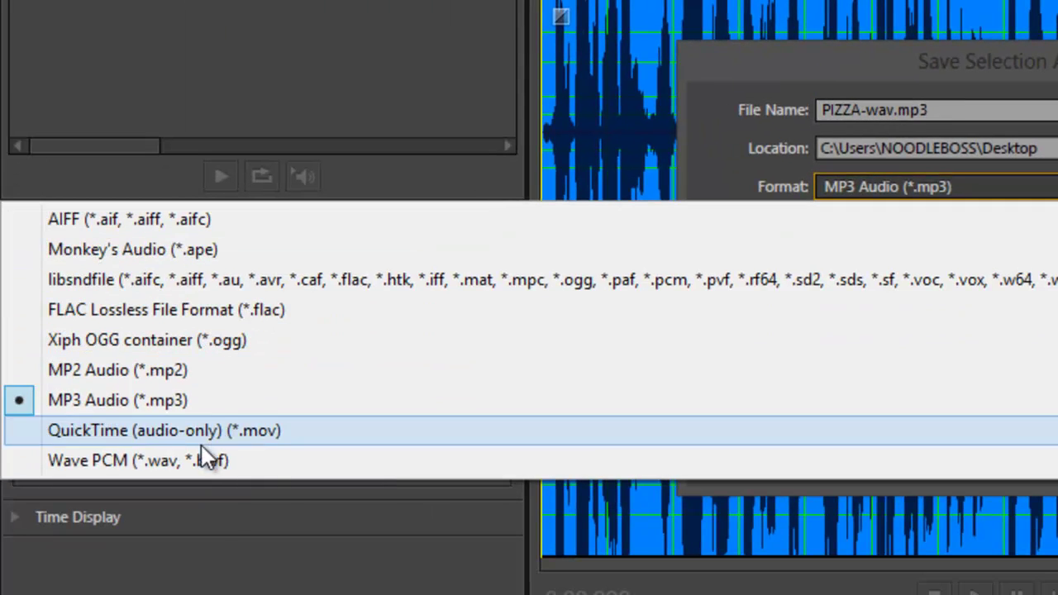
left_click(197, 447)
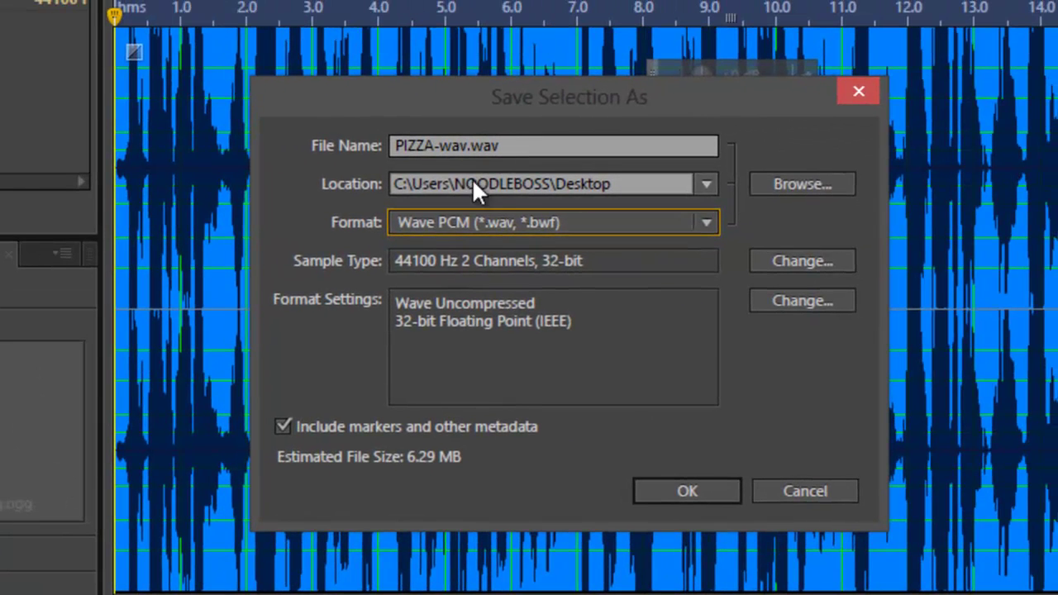
Step: Keep the sample type channels Same as Source and export PIZZA-wav.wav
left_click(788, 261)
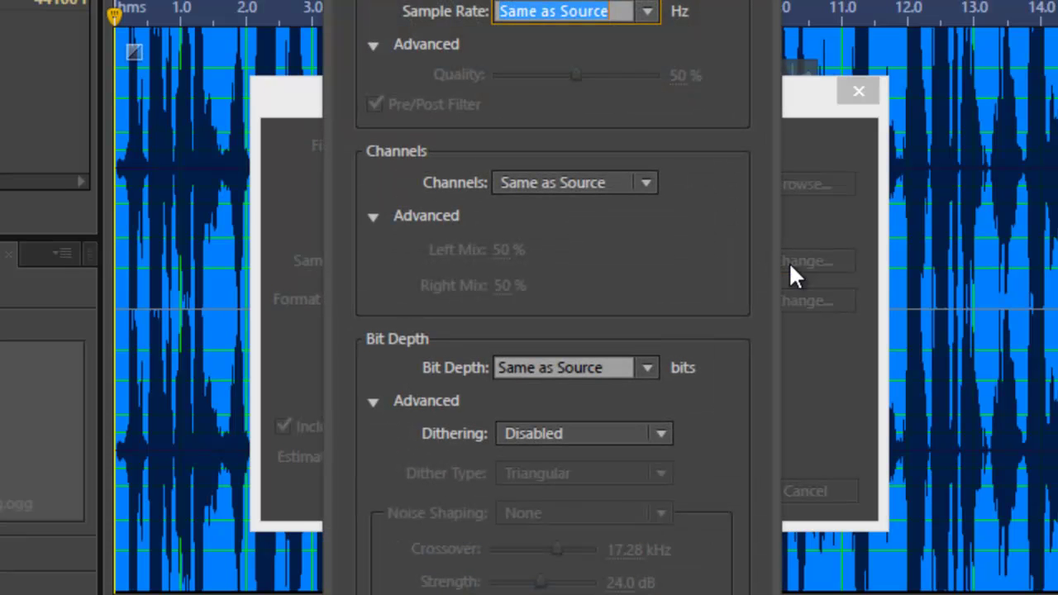
left_click(555, 185)
left_click(717, 141)
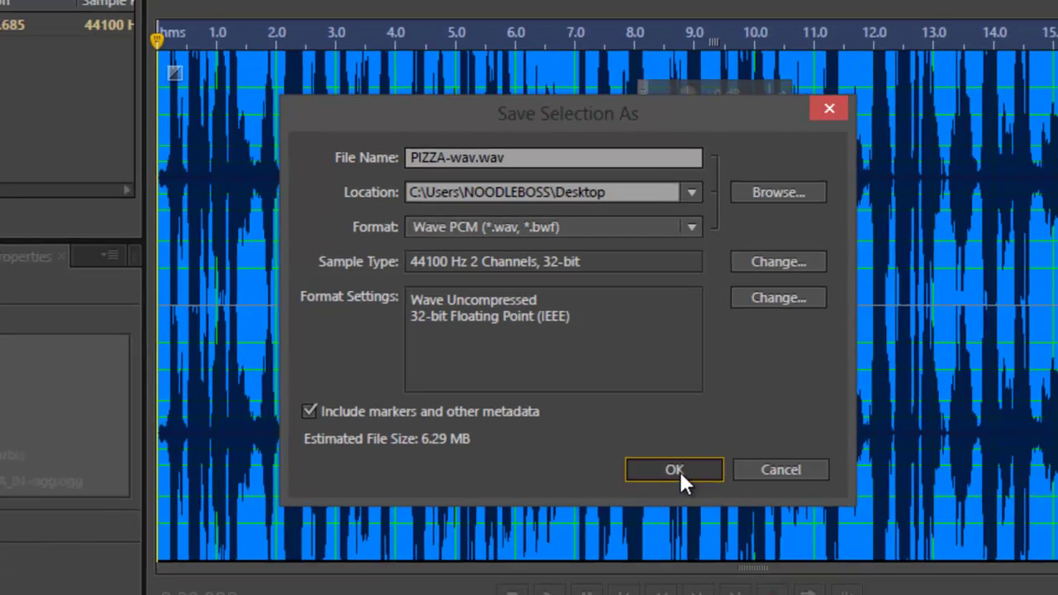
left_click(687, 491)
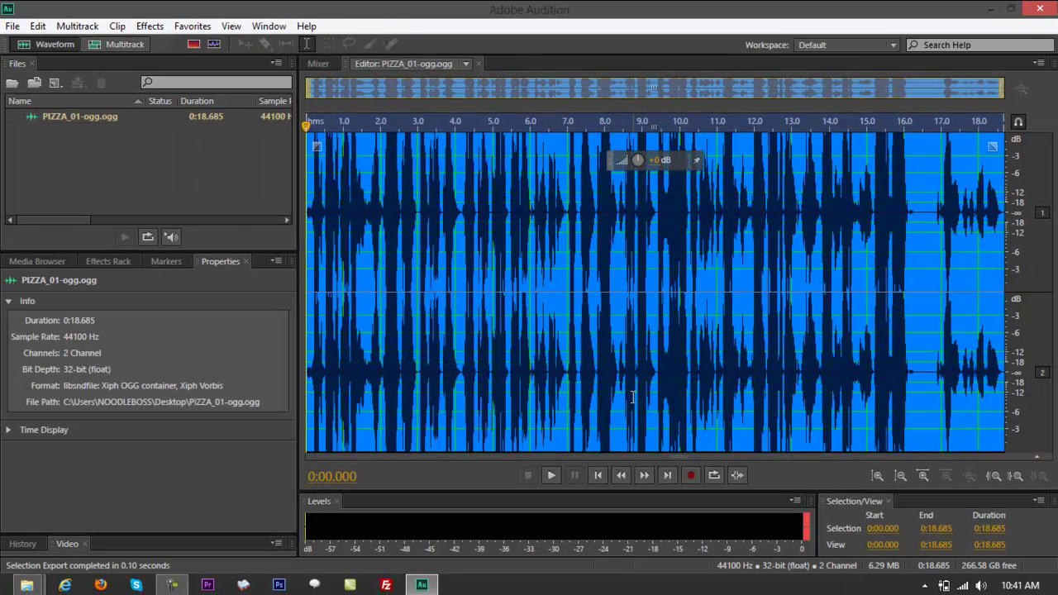
Step: Reveal the Windows desktop with Super+D to show the exported PIZZA-wav files
key("super+d")
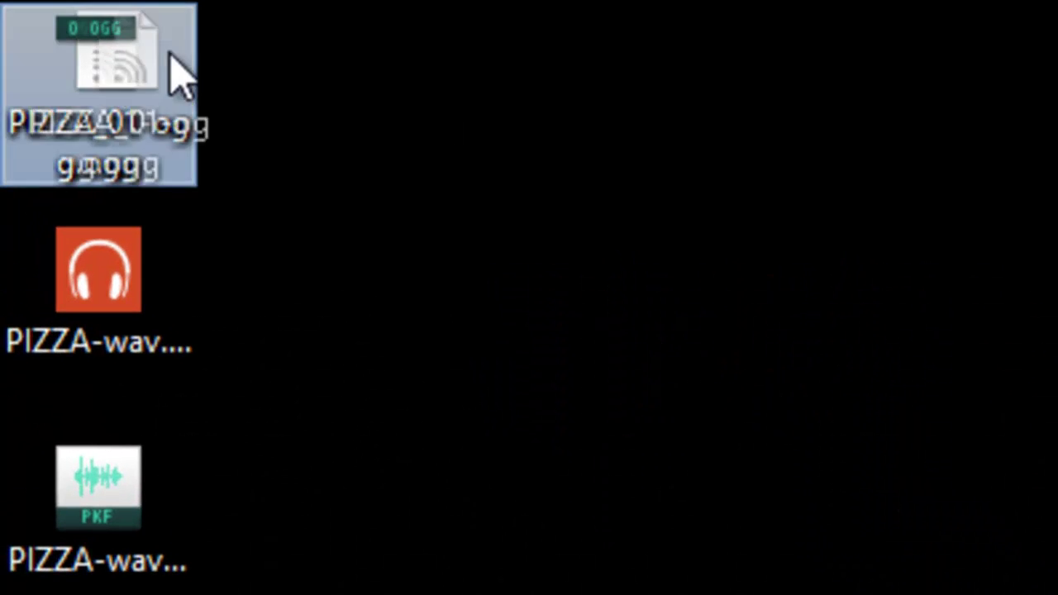
Step: Remove the PIZZA-wav.pkf peak file to the Recycle Bin
key("Delete")
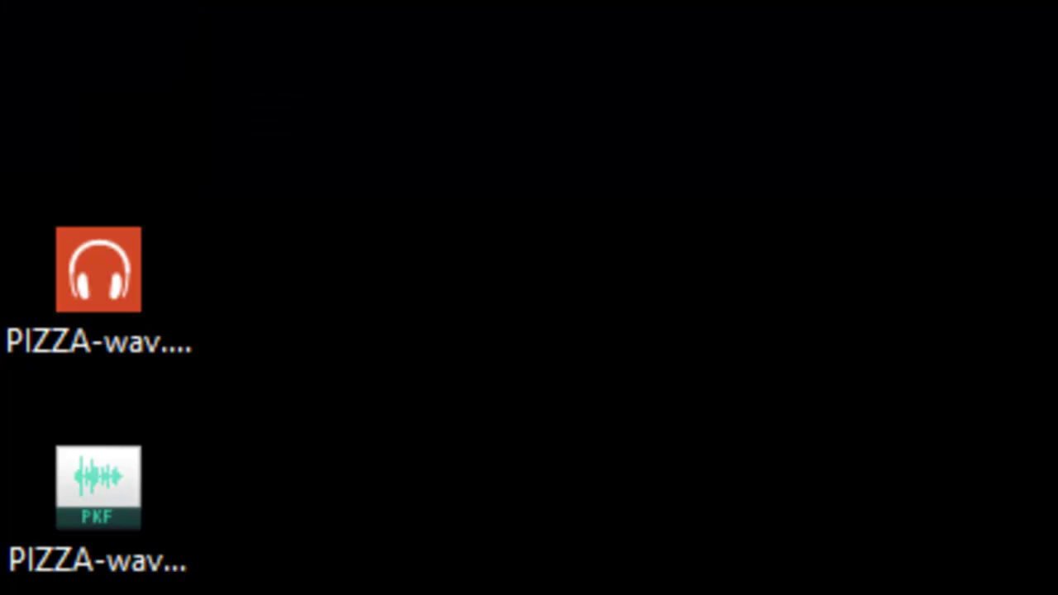
left_click(77, 286)
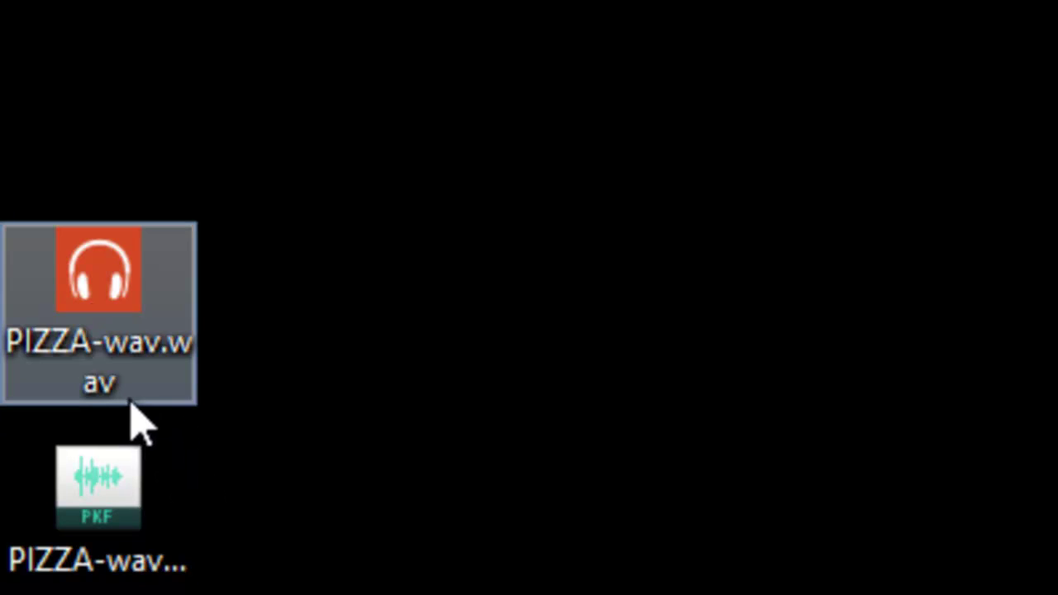
mouse_move(157, 403)
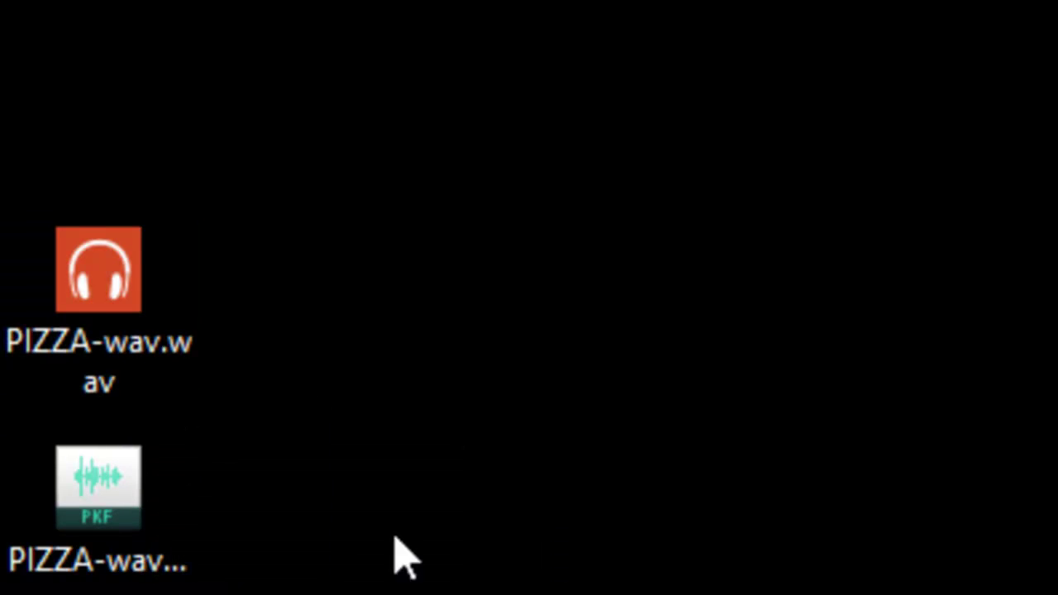
left_click(130, 559)
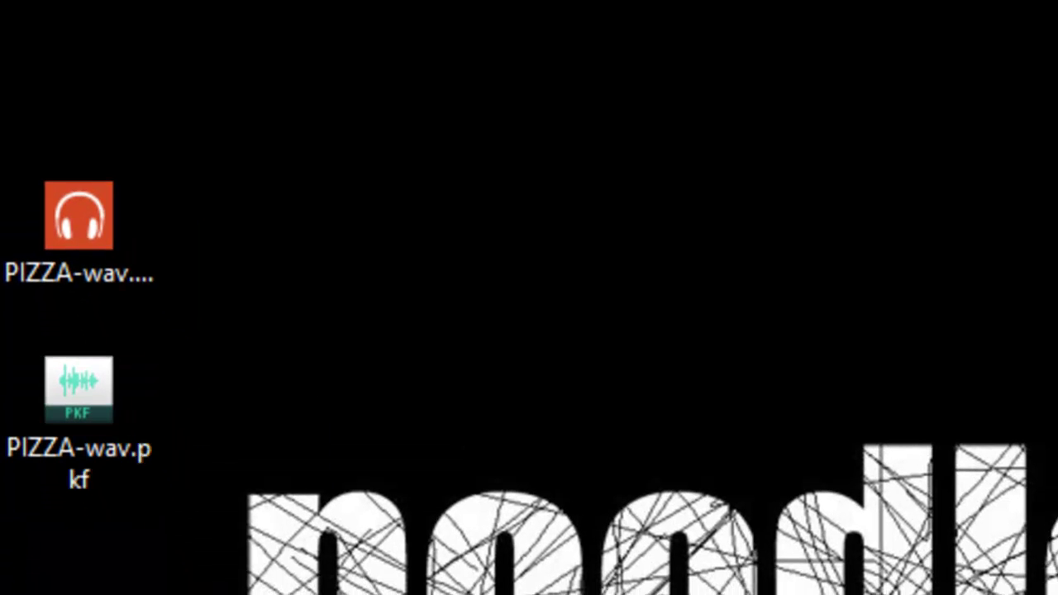
left_click_drag(66, 425, 95, 40)
left_click(314, 100)
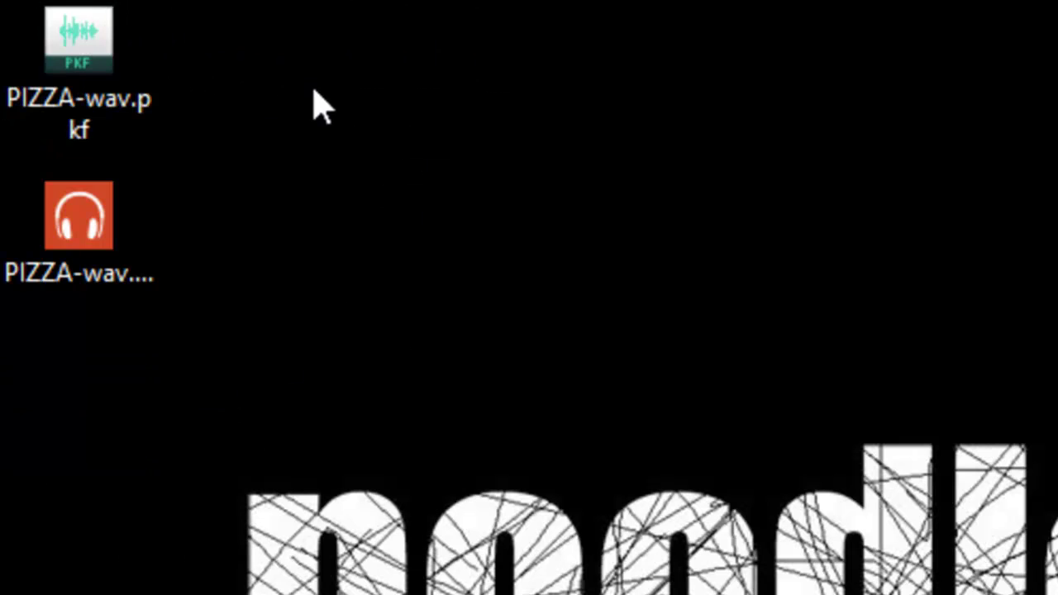
left_click_drag(66, 53, 154, 0)
left_click_drag(96, 23, 76, 59)
left_click(244, 325)
Step: Place PIZZA-wav.wav beside PIZZA_01-ogg.ogg and shift the OGG icon down
left_click_drag(66, 378, 831, 262)
left_click(848, 368)
left_click_drag(634, 154, 679, 366)
left_click(669, 373)
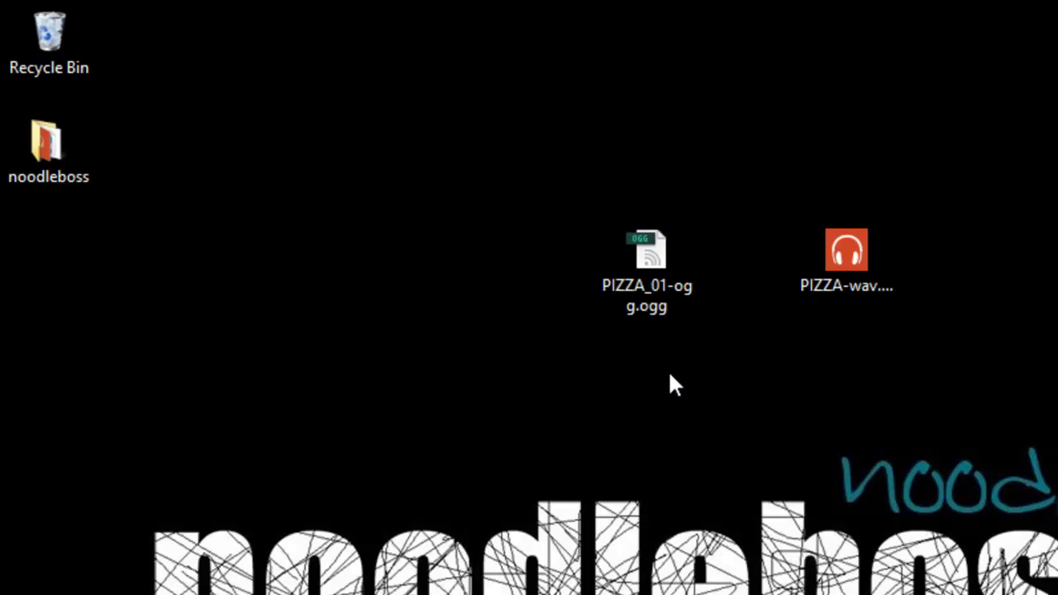